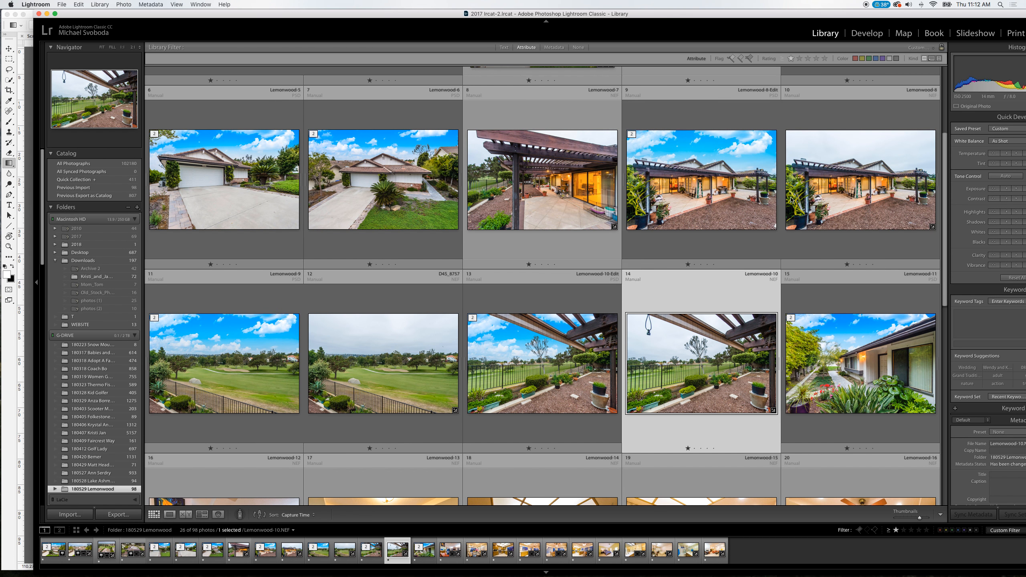
# Open Lemonwood-10.NEF from the Lightroom library in Photoshop for editing
pyautogui.doubleClick(697, 364)
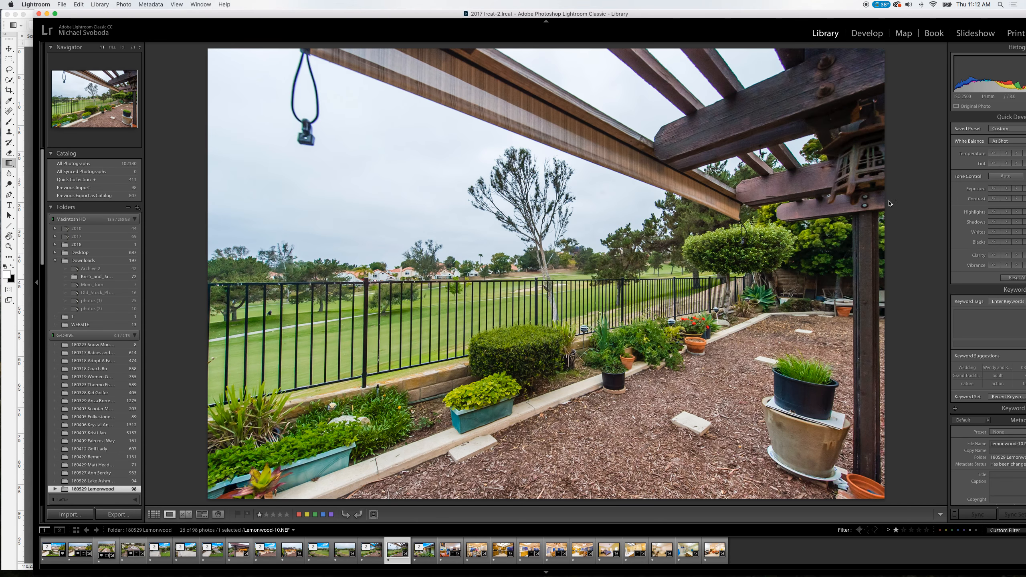
pyautogui.moveTo(756, 11); pyautogui.dragTo(724, 9)
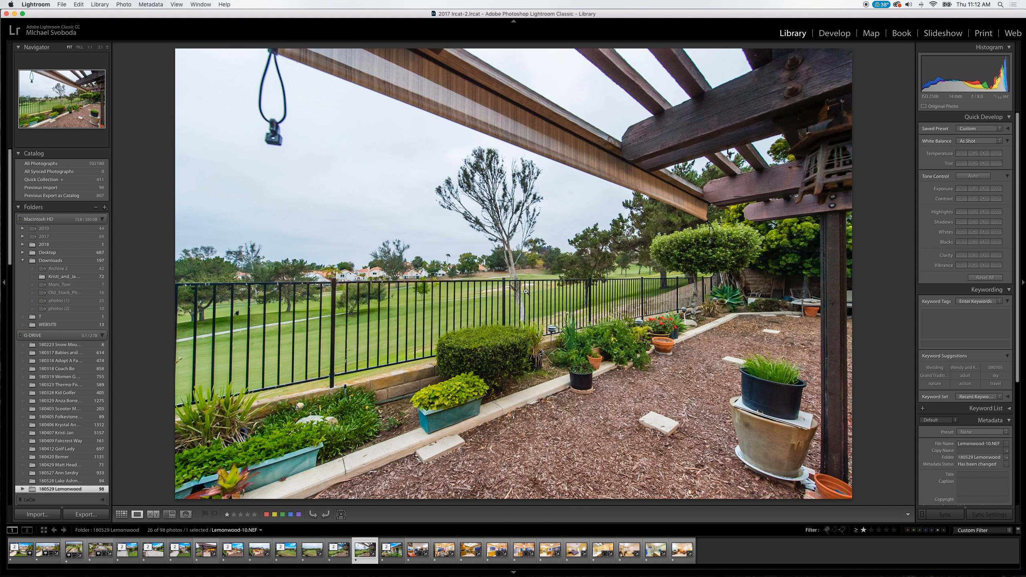
pyautogui.rightClick(526, 292)
pyautogui.moveTo(565, 366)
pyautogui.click(674, 367)
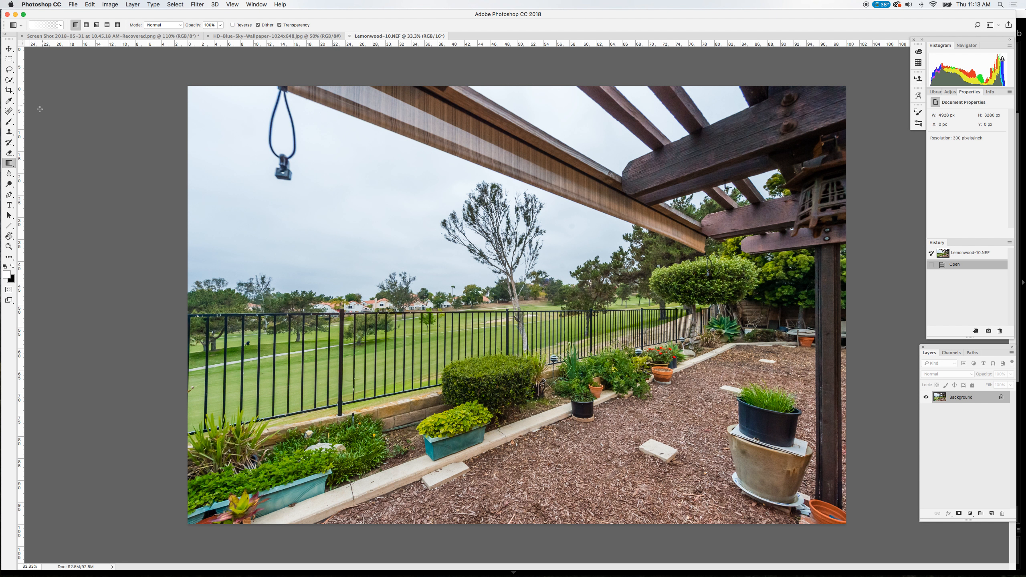
# Remove the cord hanging from the pergola against the sky with the content-aware Spot Healing Brush
pyautogui.click(10, 111)
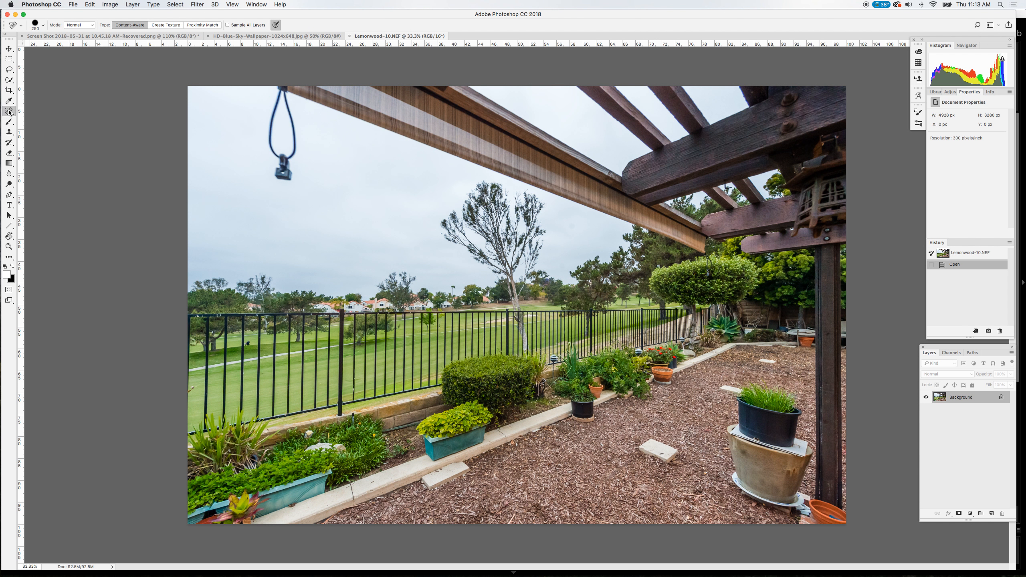
pyautogui.press(']')
pyautogui.press('[')
pyautogui.moveTo(283, 87)
pyautogui.mouseDown()
pyautogui.moveTo(273, 133)
pyautogui.moveTo(284, 174)
pyautogui.moveTo(283, 104)
pyautogui.mouseUp()
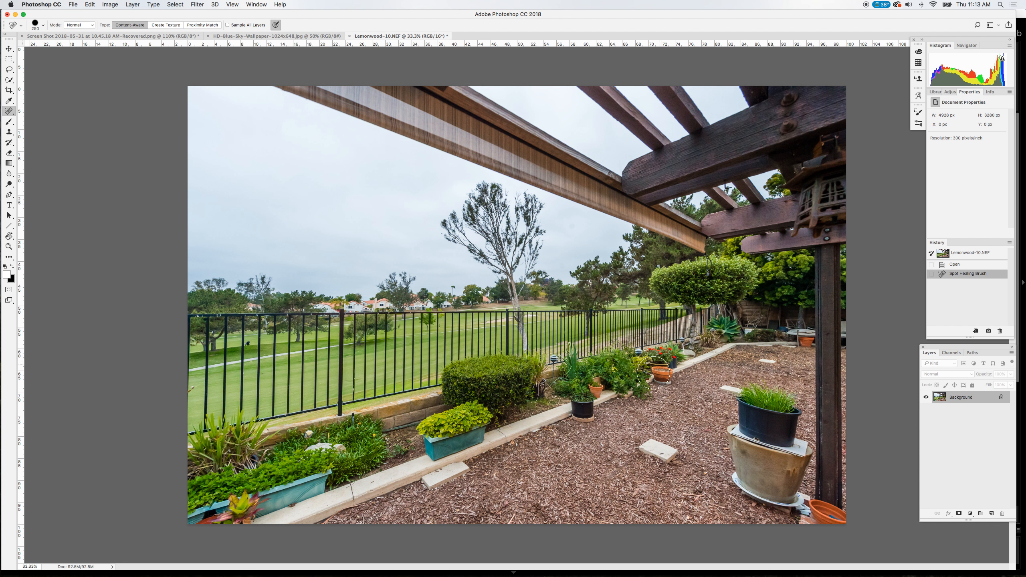
# Heal the small dark spot on the fairway behind the fence using a smaller Spot Healing Brush
pyautogui.press('[')
pyautogui.press('[')
pyautogui.click(250, 343)
pyautogui.press('[')
pyautogui.press('[')
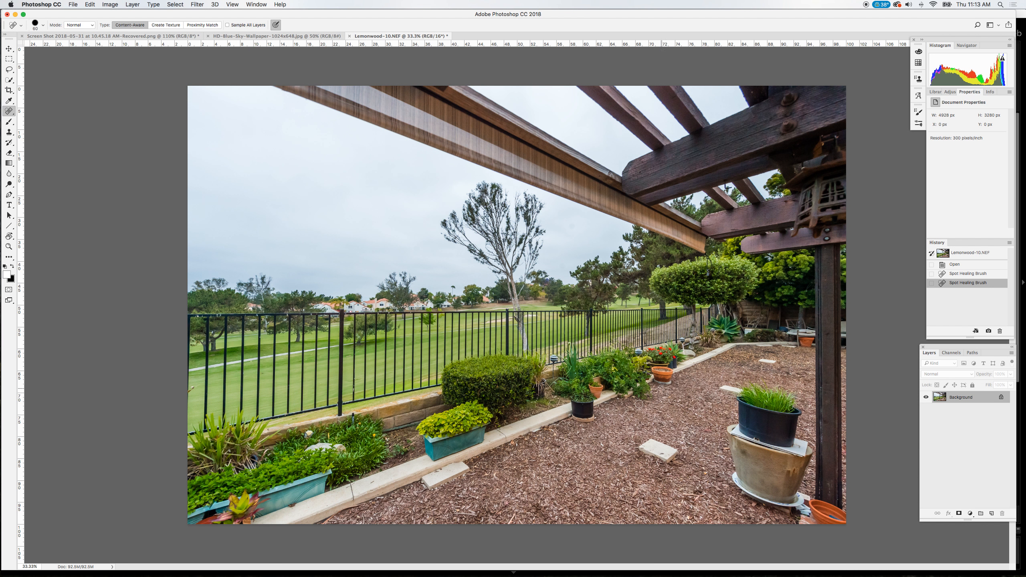
# Copy the image from HD-Blue-Sky-Wallpaper-1024x648.jpg into the Lemonwood-10.NEF document as a layer, accepting the bit-depth difference
pyautogui.click(260, 37)
pyautogui.moveTo(260, 37); pyautogui.dragTo(309, 197)
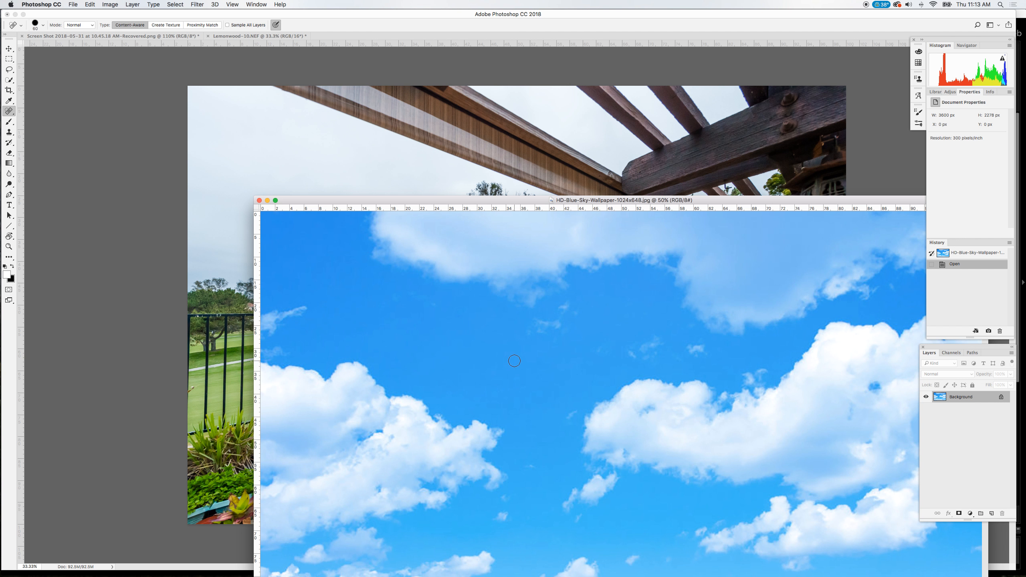
pyautogui.press('v')
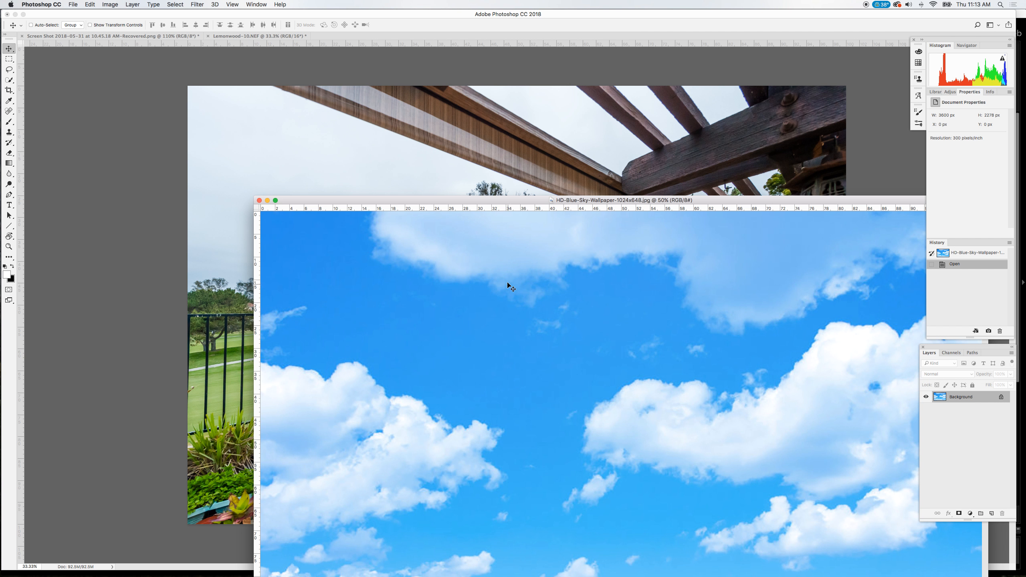
pyautogui.moveTo(500, 318); pyautogui.dragTo(372, 151)
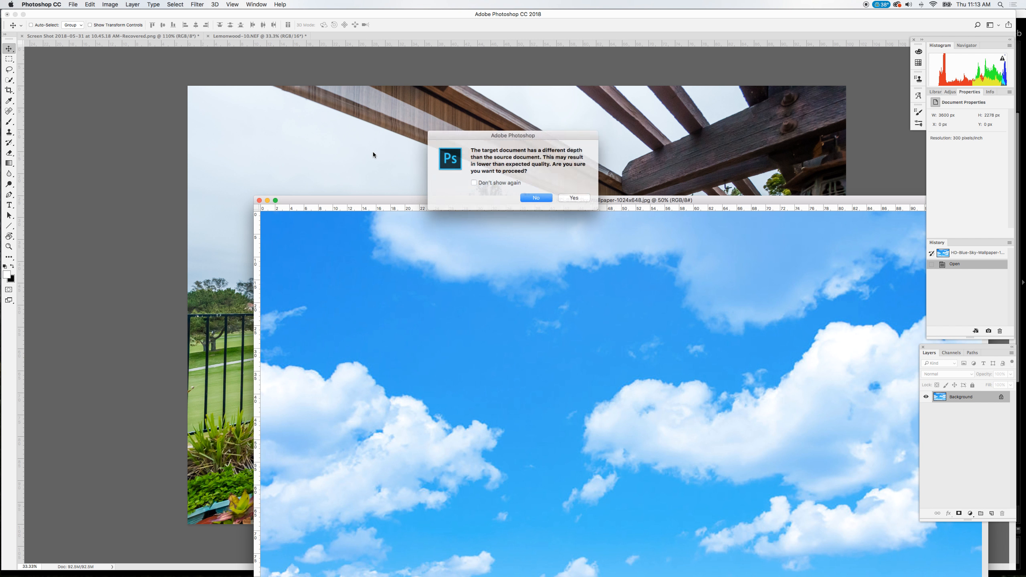
pyautogui.click(576, 198)
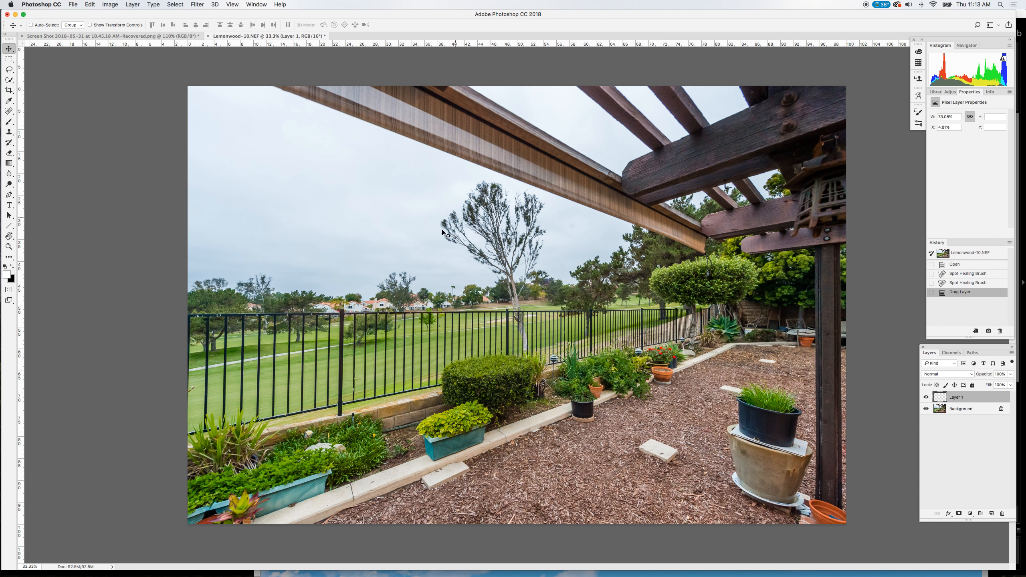
# Align the sky layer to the photo's upper-left corner, scale it to about 137%, and move its lower edge up to the horizon
pyautogui.moveTo(415, 249); pyautogui.dragTo(402, 228)
pyautogui.press('super+t')
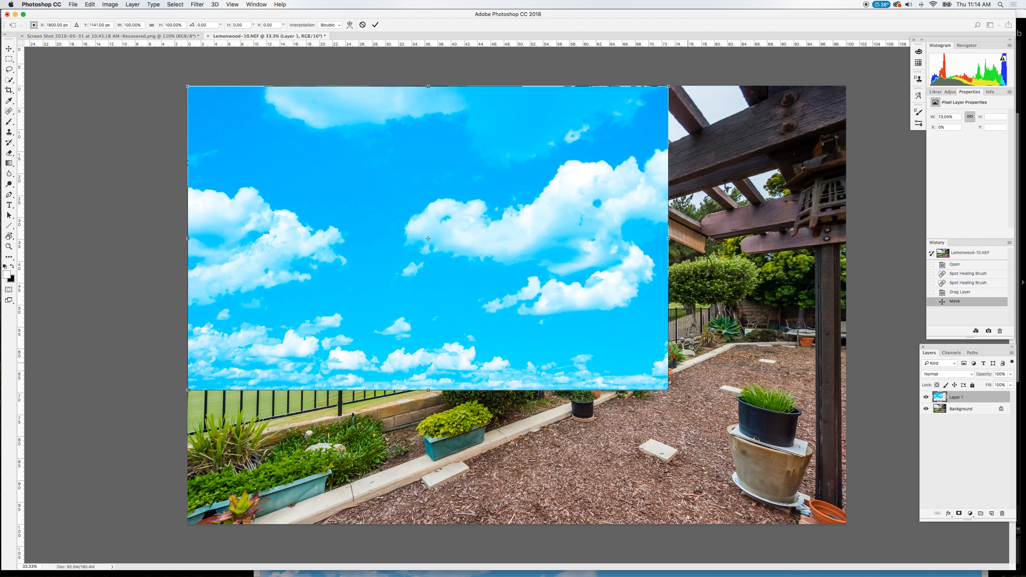
pyautogui.moveTo(667, 389); pyautogui.dragTo(874, 475)
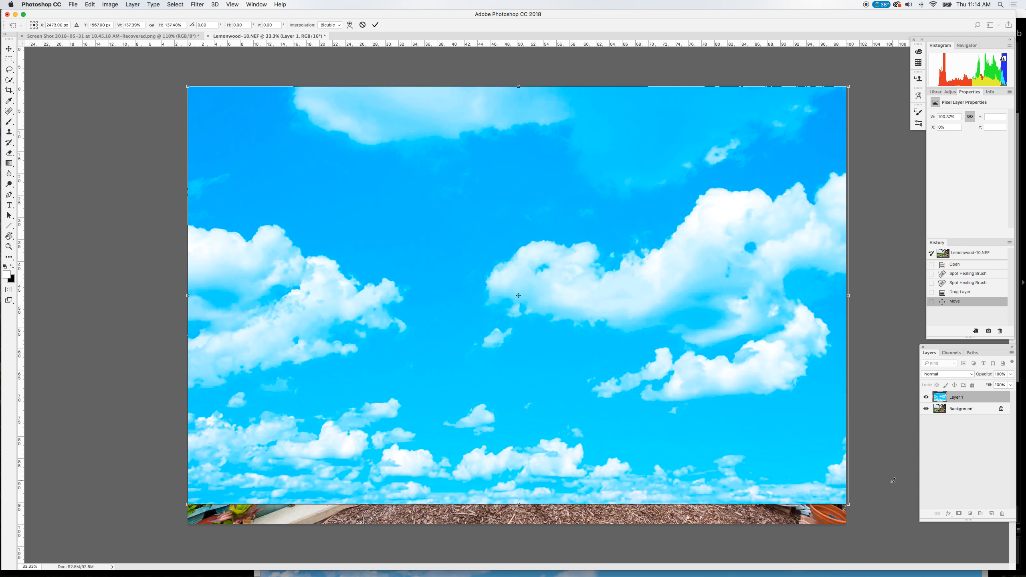
pyautogui.moveTo(680, 477); pyautogui.dragTo(671, 275)
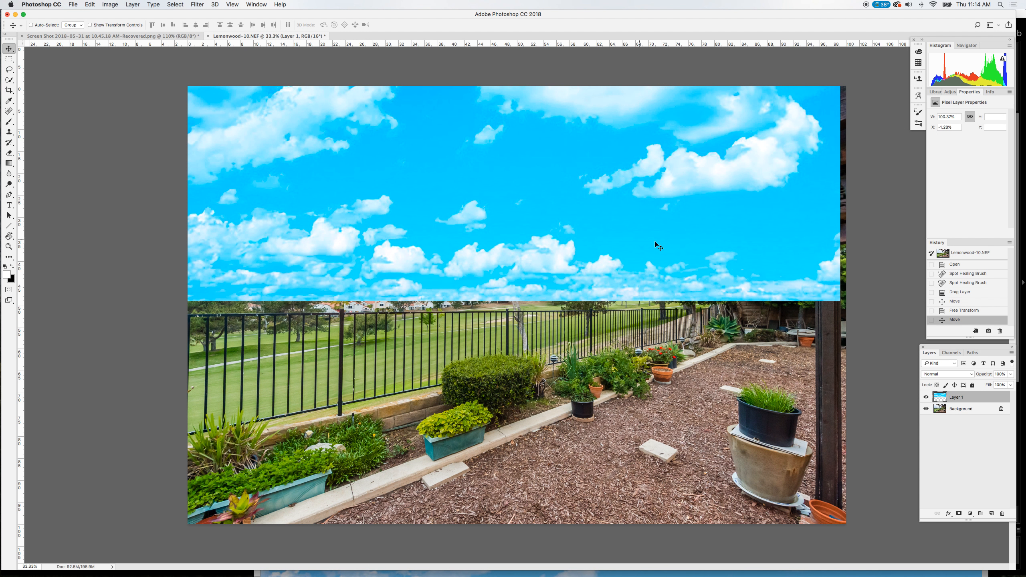
pyautogui.press('super')
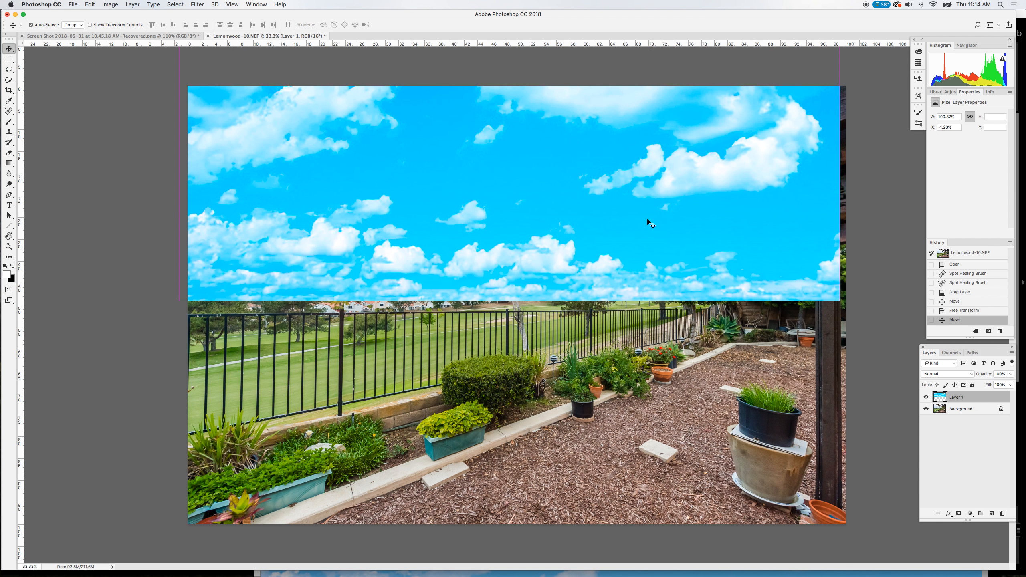
# Apply Hue/Saturation to the sky layer with hue +13 and slightly reduced saturation
pyautogui.press('super+u')
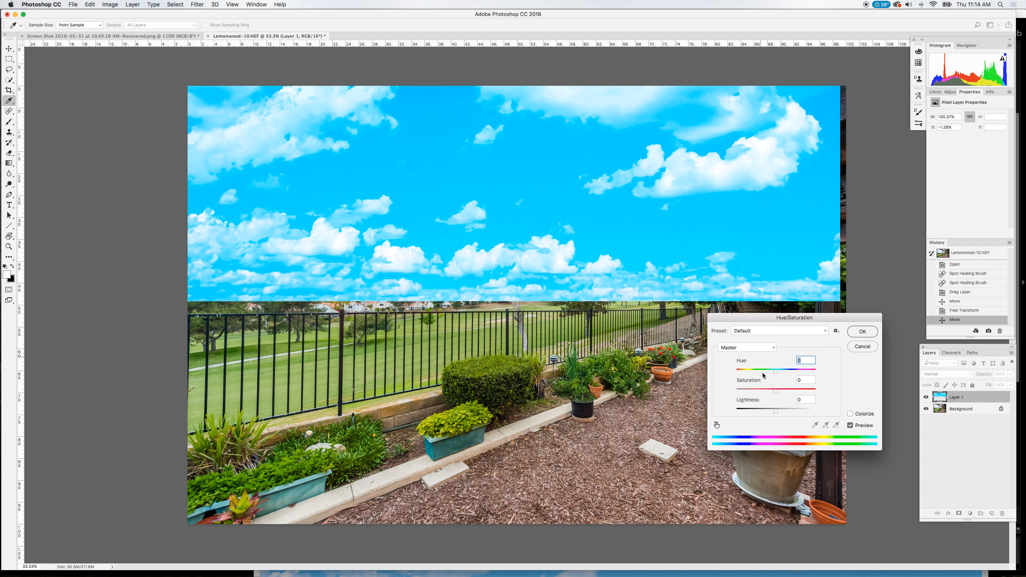
pyautogui.moveTo(776, 374); pyautogui.dragTo(785, 376)
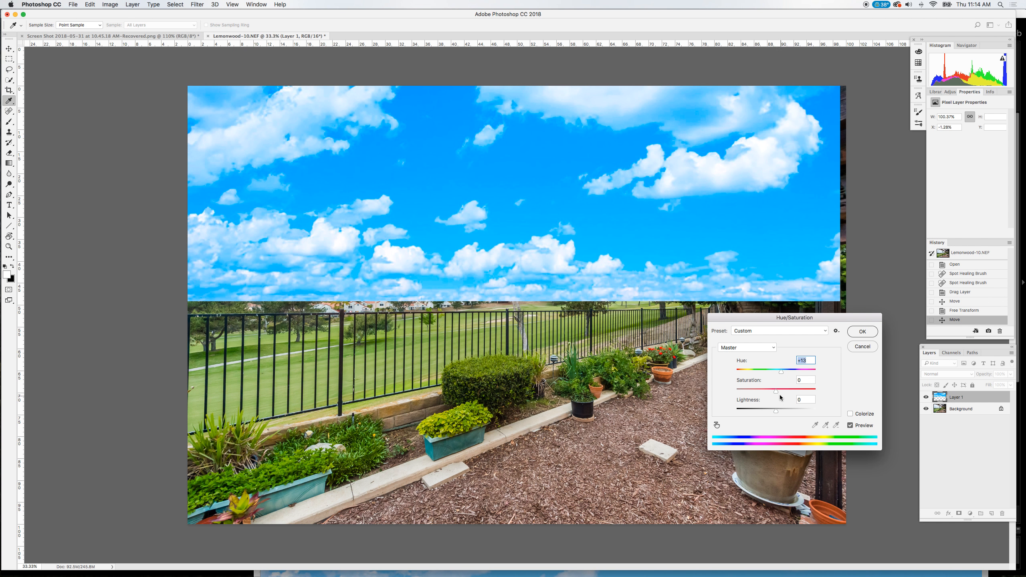
pyautogui.moveTo(776, 392); pyautogui.dragTo(771, 392)
pyautogui.click(863, 331)
# Shift the sky layer to cover the photo's full width along the pergola side, and hide the layer
pyautogui.press('v')
pyautogui.moveTo(737, 254); pyautogui.dragTo(745, 249)
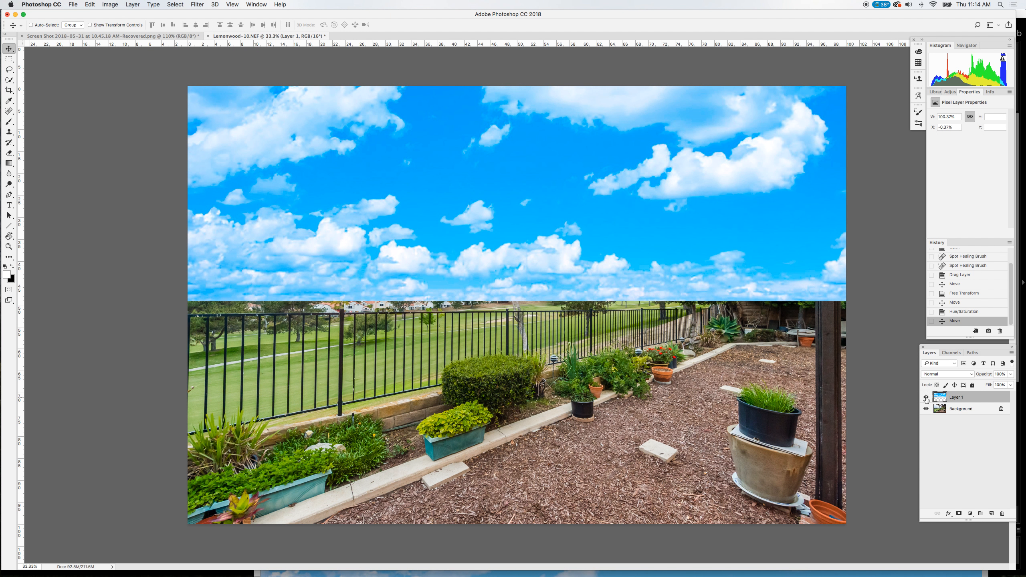
pyautogui.click(926, 398)
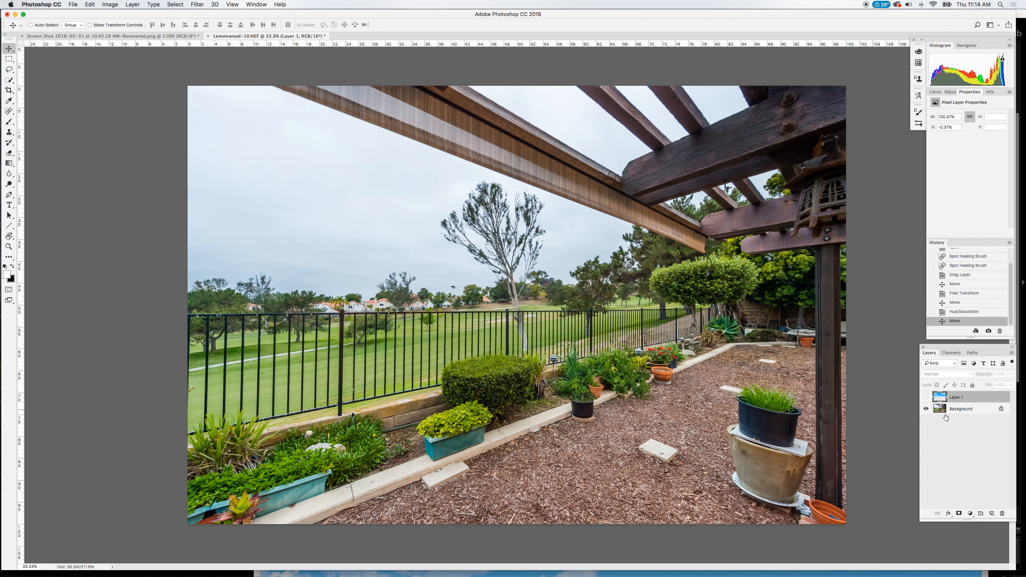
# Quick-select the open gray sky on the Background layer, on both sides of the bare tree, using a large brush
pyautogui.click(965, 415)
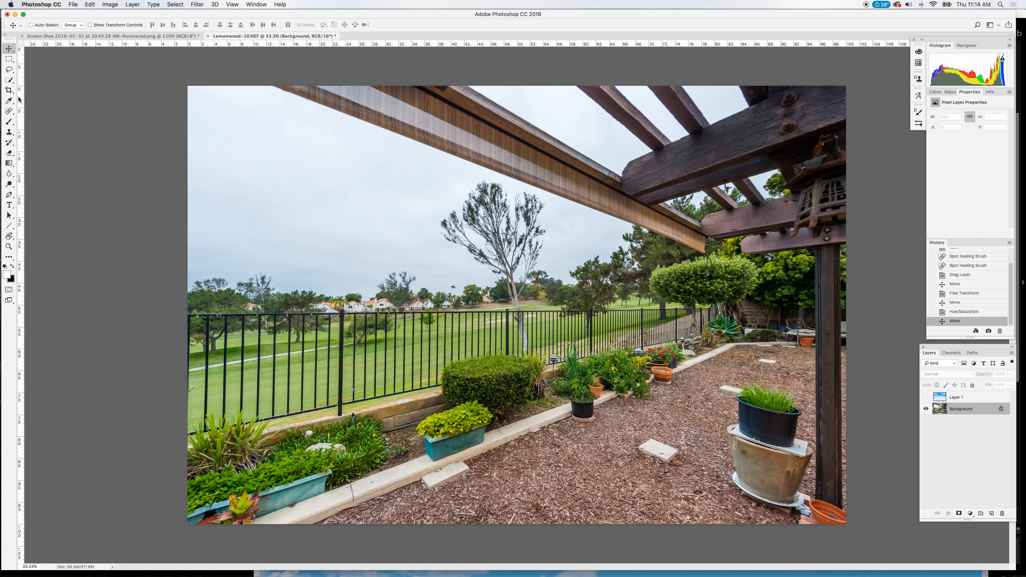
pyautogui.click(9, 80)
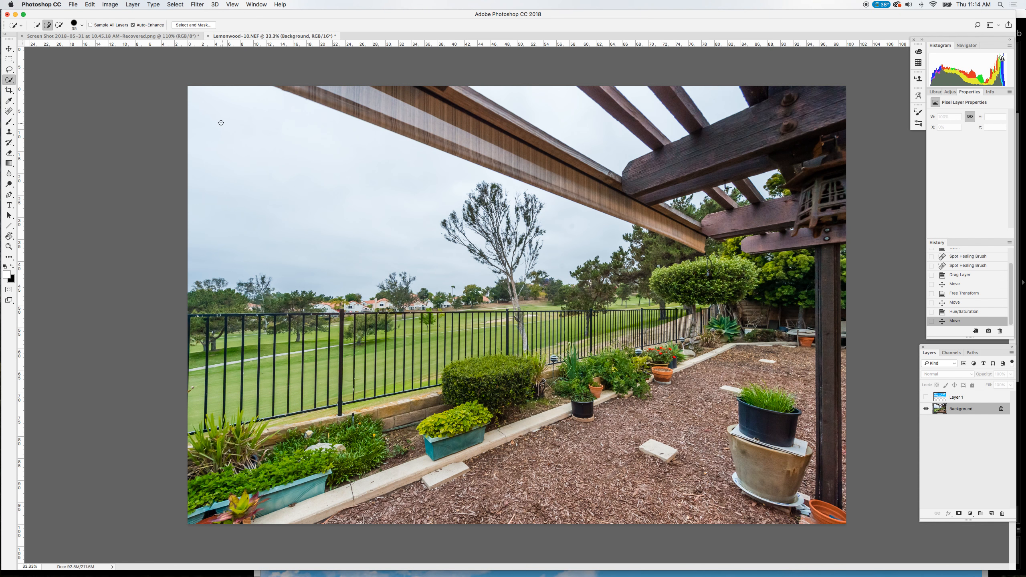
pyautogui.press(']')
pyautogui.press(']')
pyautogui.press(']')
pyautogui.press(']')
pyautogui.press(']')
pyautogui.press(']')
pyautogui.press(']')
pyautogui.press(']')
pyautogui.press(']')
pyautogui.press(']')
pyautogui.press(']')
pyautogui.press(']')
pyautogui.moveTo(245, 117)
pyautogui.mouseDown()
pyautogui.moveTo(248, 173)
pyautogui.moveTo(360, 195)
pyautogui.mouseUp()
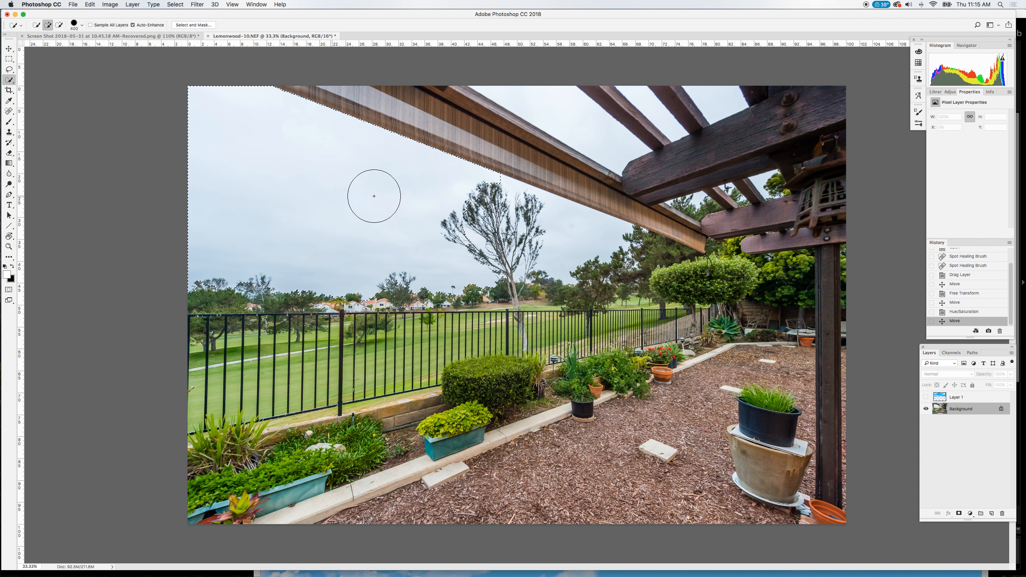
pyautogui.press('[')
pyautogui.press('[')
pyautogui.press('[')
pyautogui.moveTo(562, 222); pyautogui.dragTo(568, 239)
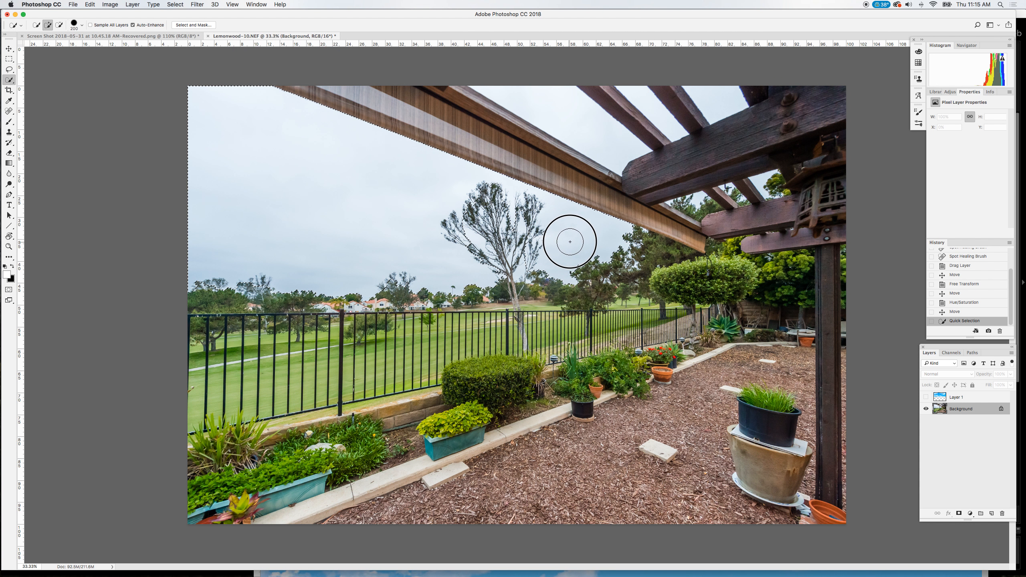
# Add the sky areas between the upper pergola beams to the selection with a smaller Quick Selection brush
pyautogui.press('[')
pyautogui.moveTo(568, 110); pyautogui.dragTo(536, 99)
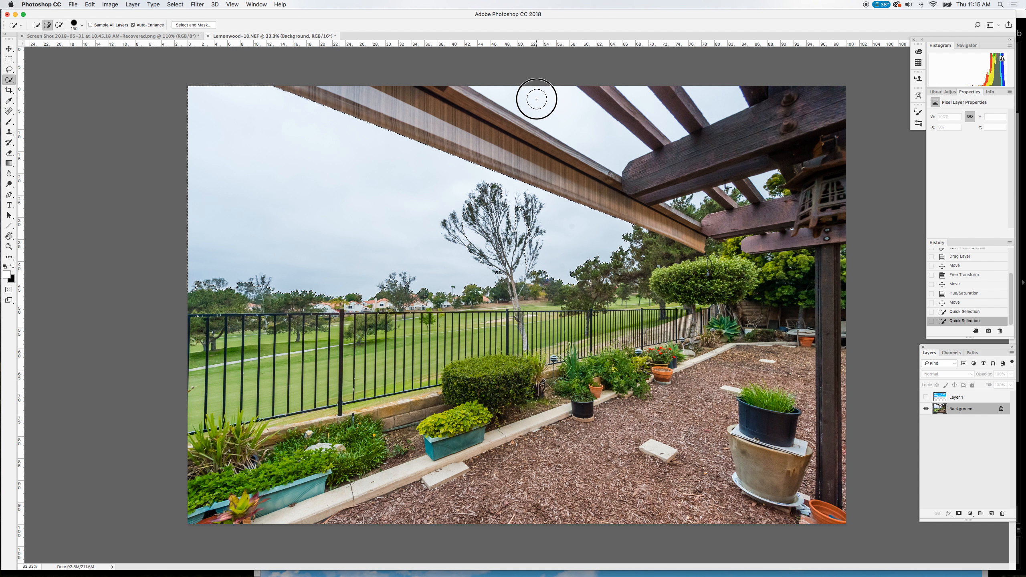
pyautogui.press('[')
pyautogui.moveTo(641, 97)
pyautogui.mouseDown()
pyautogui.moveTo(673, 118)
pyautogui.moveTo(721, 102)
pyautogui.moveTo(742, 128)
pyautogui.mouseUp()
# Add the small sky gaps beneath the thick pergola beam to the selection, reducing the Quick Selection brush further
pyautogui.press('[')
pyautogui.press('[')
pyautogui.press('[')
pyautogui.press('[')
pyautogui.click(762, 178)
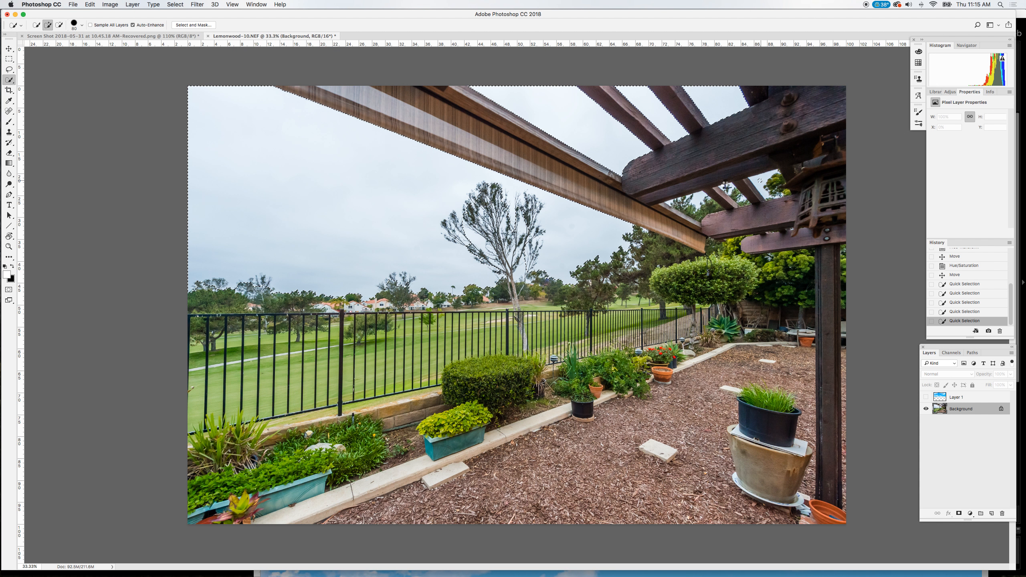
pyautogui.press('[')
pyautogui.press('[')
pyautogui.press('[')
pyautogui.press('[')
pyautogui.click(700, 197)
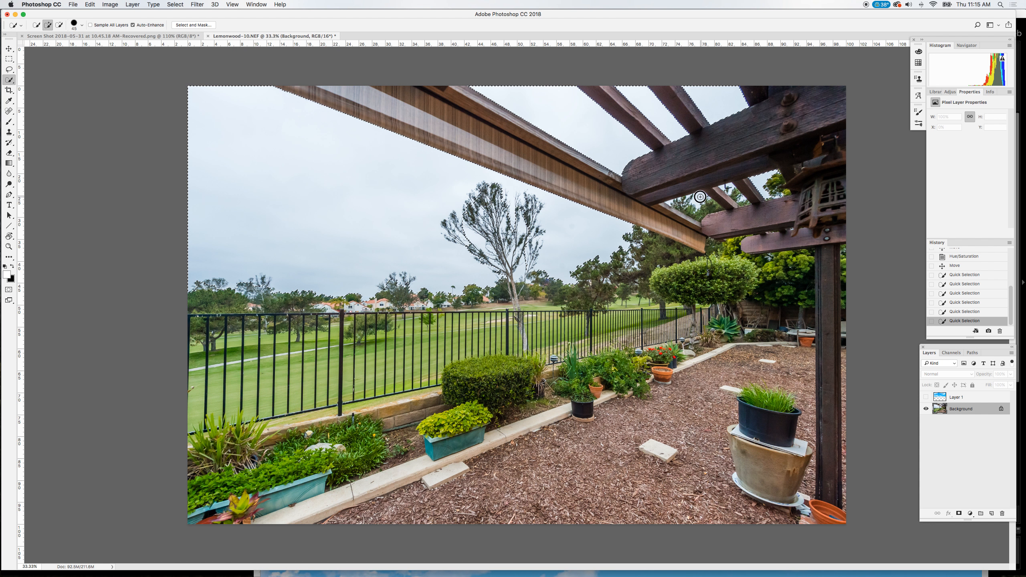
pyautogui.click(730, 187)
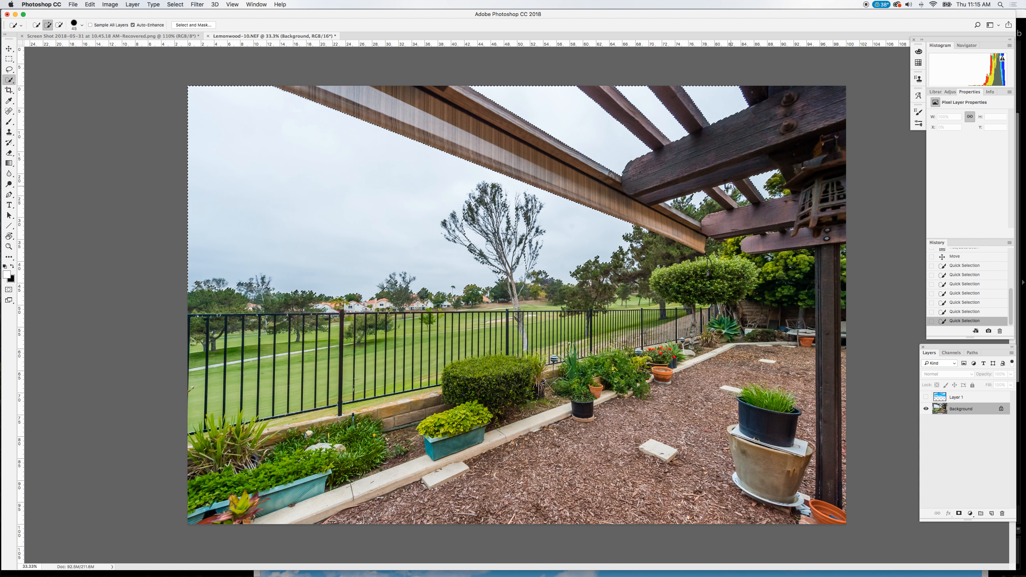
pyautogui.click(730, 186)
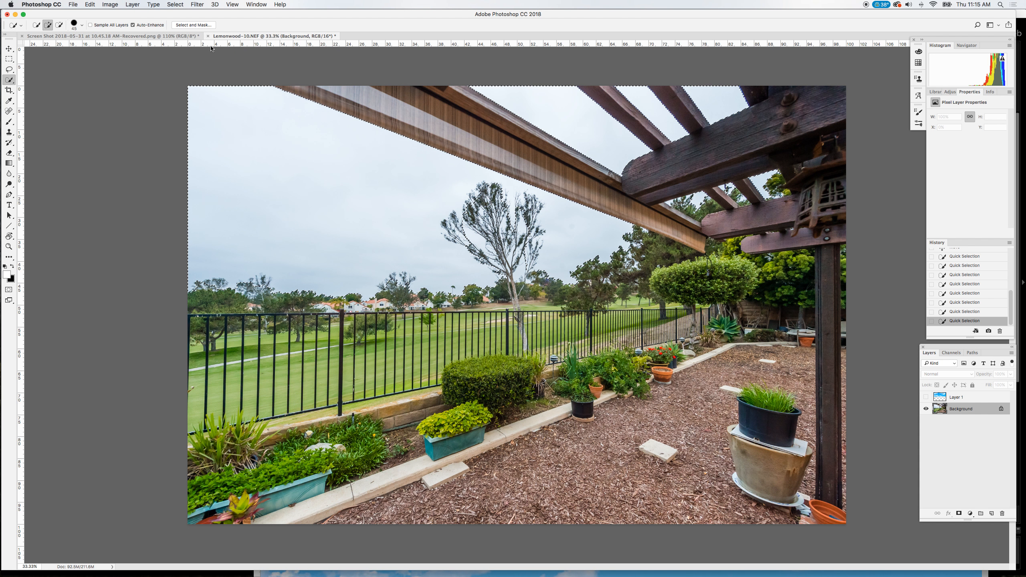
# Refine the selection in Select and Mask by brushing the edge along the distant treeline on the horizon
pyautogui.click(199, 25)
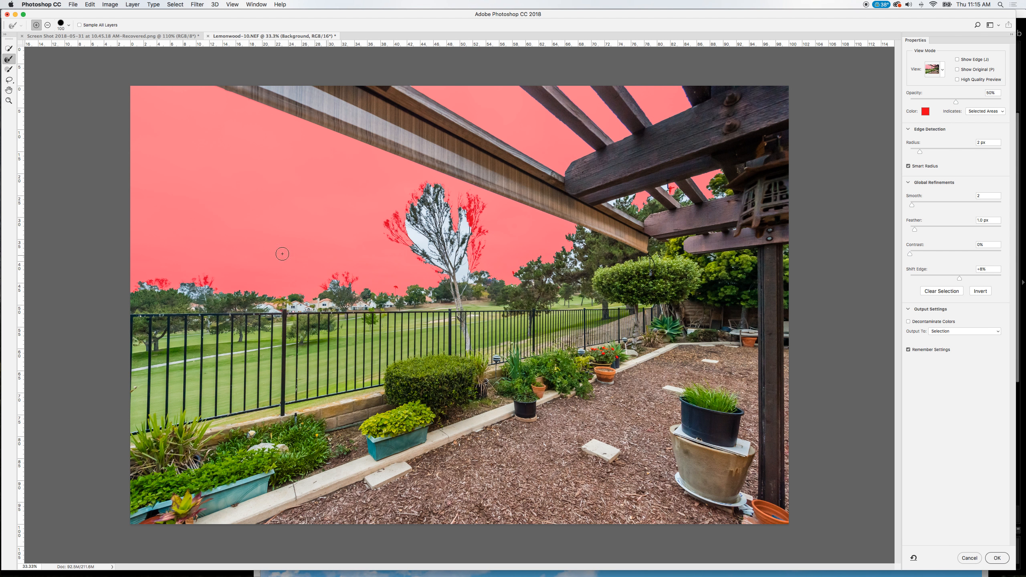
pyautogui.press(']')
pyautogui.press(']')
pyautogui.press('[')
pyautogui.moveTo(135, 279)
pyautogui.mouseDown()
pyautogui.moveTo(174, 288)
pyautogui.moveTo(194, 276)
pyautogui.moveTo(221, 290)
pyautogui.moveTo(308, 296)
pyautogui.moveTo(347, 271)
pyautogui.moveTo(403, 290)
pyautogui.mouseUp()
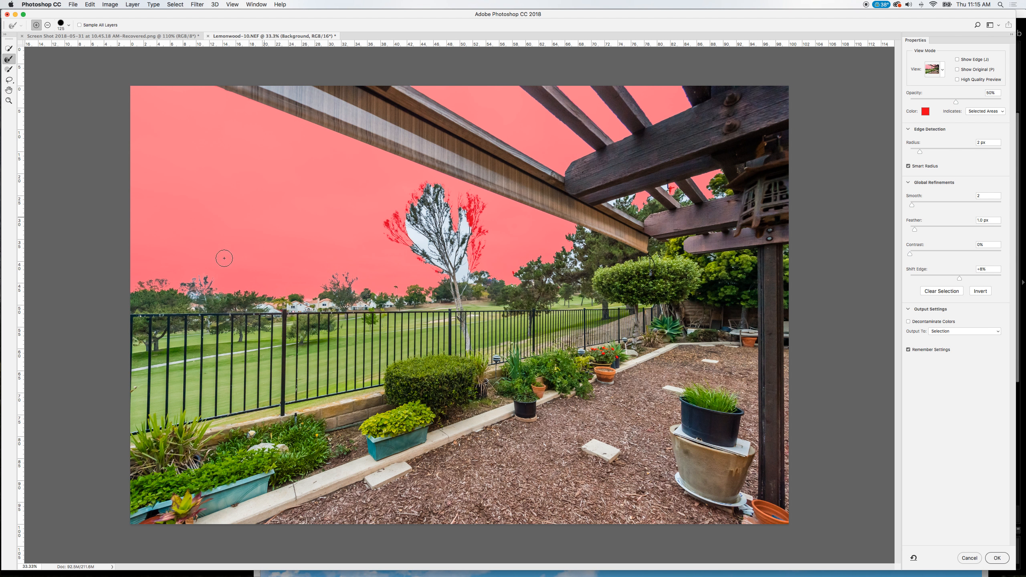
# Brush the Refine Edge tool over the bare tree's crown and its leftover spot to separate the branches from the sky
pyautogui.press(']')
pyautogui.press(']')
pyautogui.press(']')
pyautogui.press(']')
pyautogui.press(']')
pyautogui.moveTo(399, 247)
pyautogui.mouseDown()
pyautogui.moveTo(404, 214)
pyautogui.moveTo(427, 193)
pyautogui.moveTo(414, 225)
pyautogui.moveTo(469, 209)
pyautogui.moveTo(436, 243)
pyautogui.moveTo(459, 279)
pyautogui.moveTo(474, 281)
pyautogui.moveTo(508, 242)
pyautogui.mouseUp()
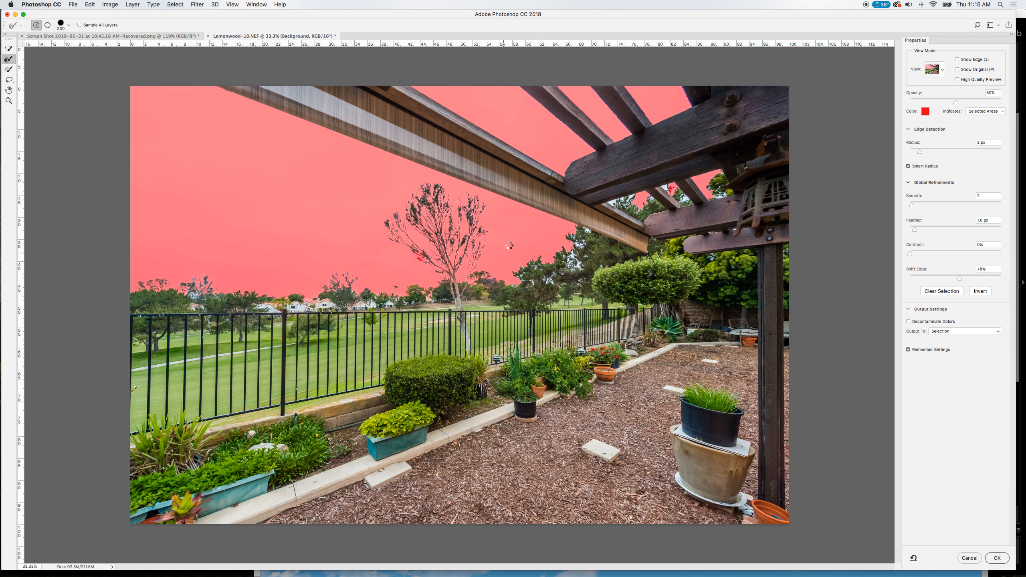
pyautogui.press('[')
pyautogui.press('[')
pyautogui.press('[')
pyautogui.press('[')
pyautogui.moveTo(415, 263); pyautogui.dragTo(424, 255)
# Refine the selection edge around the pine trees beside the pergola and the foliage in the gaps under the beams
pyautogui.press('[')
pyautogui.moveTo(592, 233)
pyautogui.mouseDown()
pyautogui.moveTo(556, 229)
pyautogui.moveTo(529, 243)
pyautogui.mouseUp()
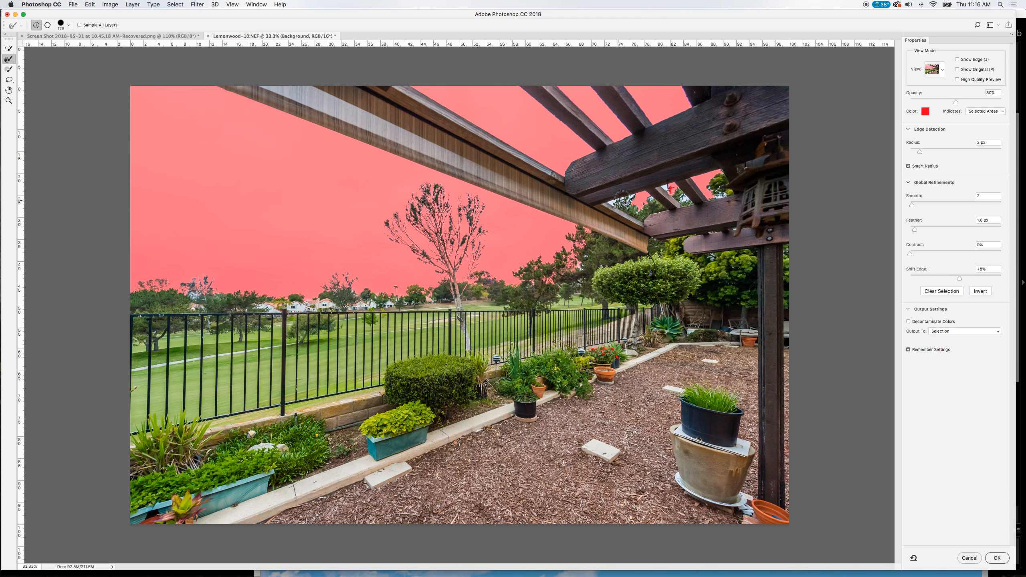
pyautogui.press('[')
pyautogui.press('[')
pyautogui.moveTo(668, 185)
pyautogui.mouseDown()
pyautogui.moveTo(691, 204)
pyautogui.moveTo(665, 185)
pyautogui.moveTo(678, 197)
pyautogui.mouseUp()
pyautogui.moveTo(712, 194); pyautogui.dragTo(717, 188)
pyautogui.moveTo(685, 197); pyautogui.dragTo(688, 200)
# Touch up the small horizon treetop behind the fence and output the refined mask as a selection
pyautogui.click(202, 292)
pyautogui.click(956, 331)
pyautogui.click(952, 331)
pyautogui.click(997, 558)
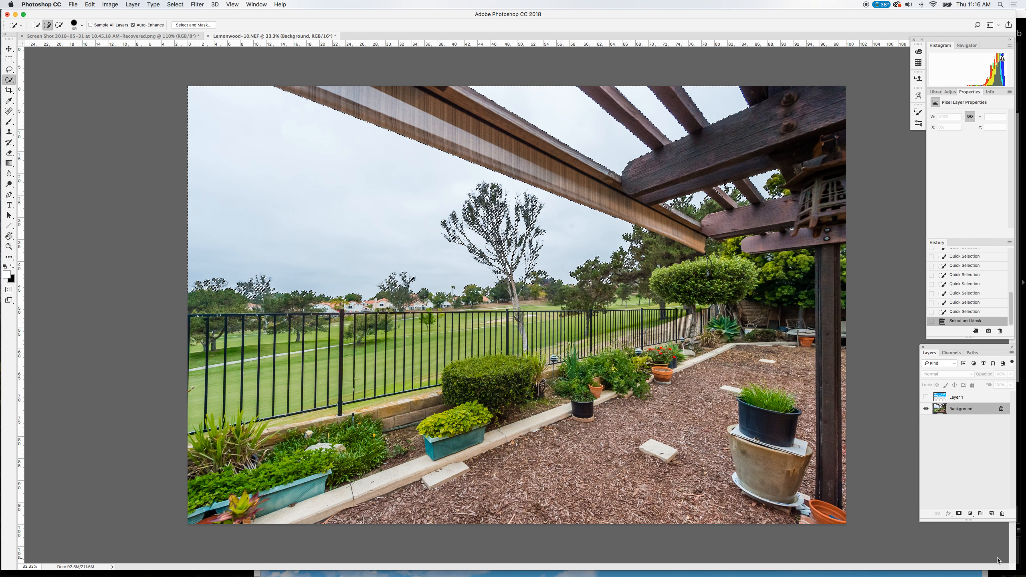
# Show the sky layer and add a layer mask to it from the active sky selection
pyautogui.click(938, 400)
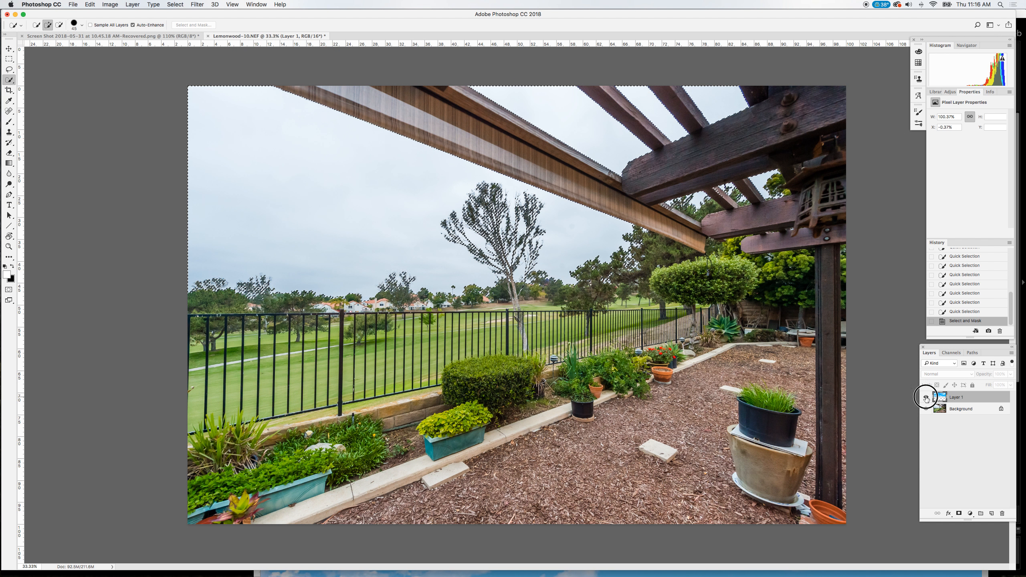
pyautogui.click(926, 397)
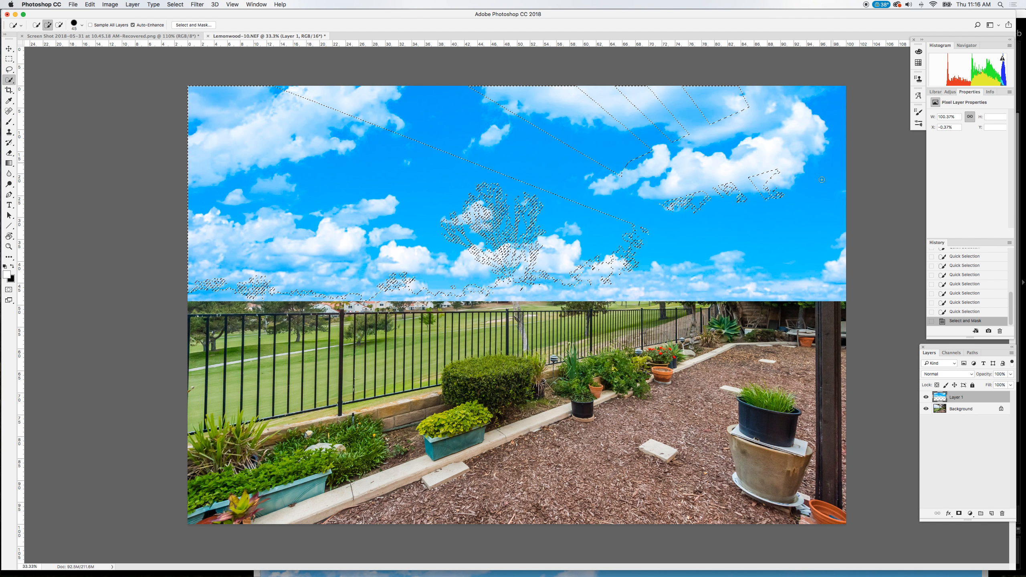
pyautogui.click(959, 514)
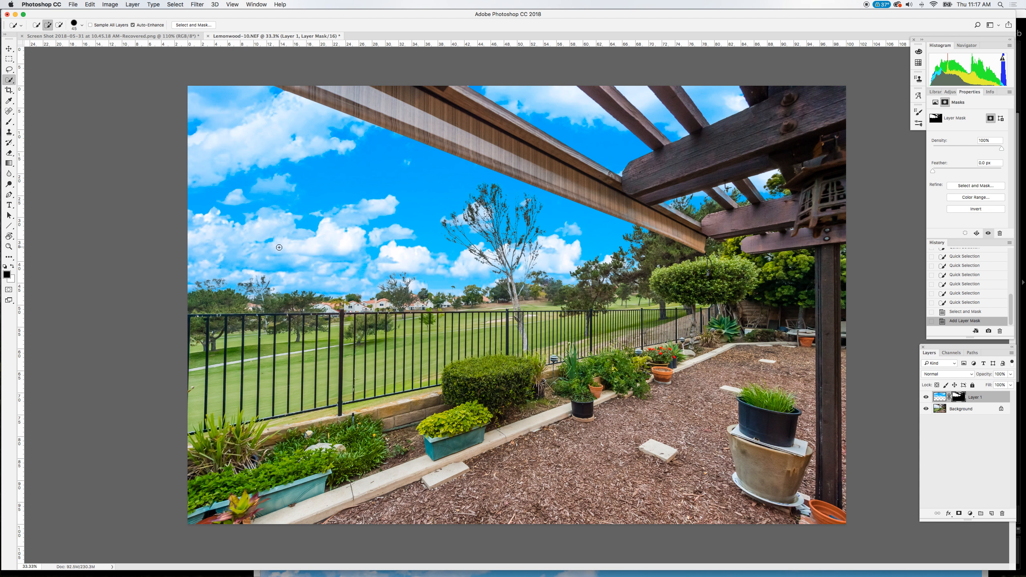
# Ready the Brush tool for the sky layer's mask with black as the foreground color and 49% opacity
pyautogui.press('b')
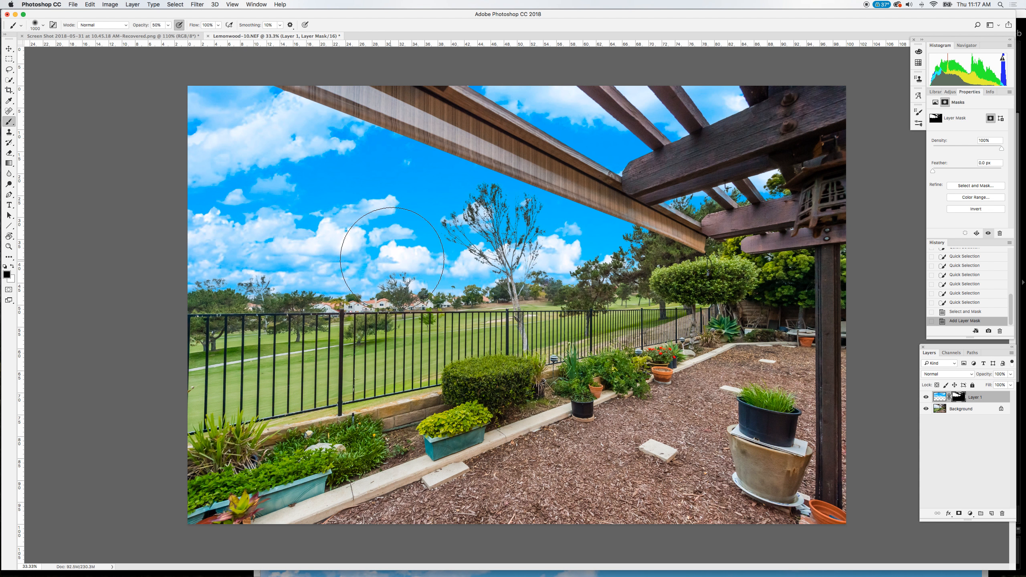
pyautogui.click(7, 275)
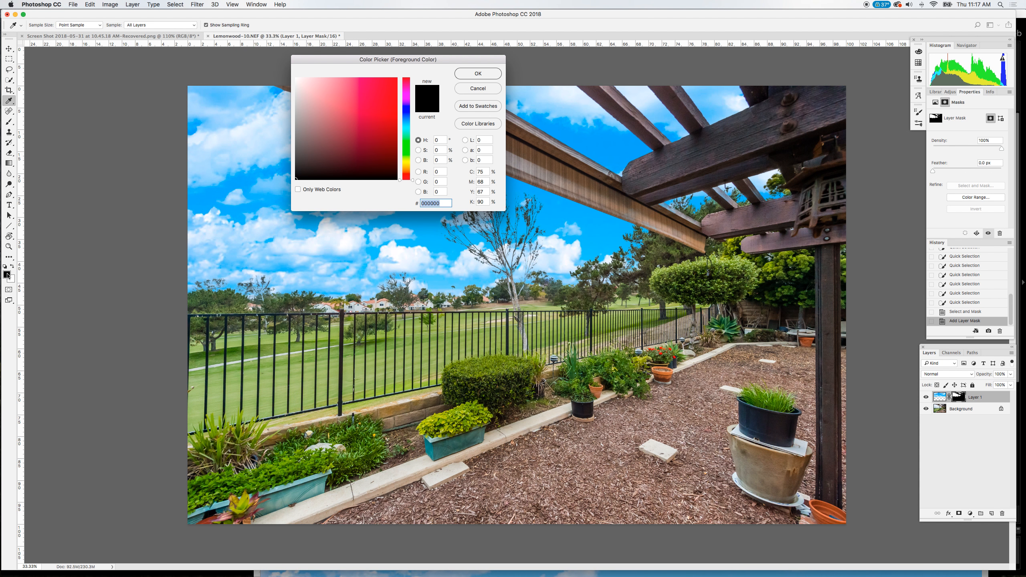
pyautogui.click(459, 74)
pyautogui.press('b')
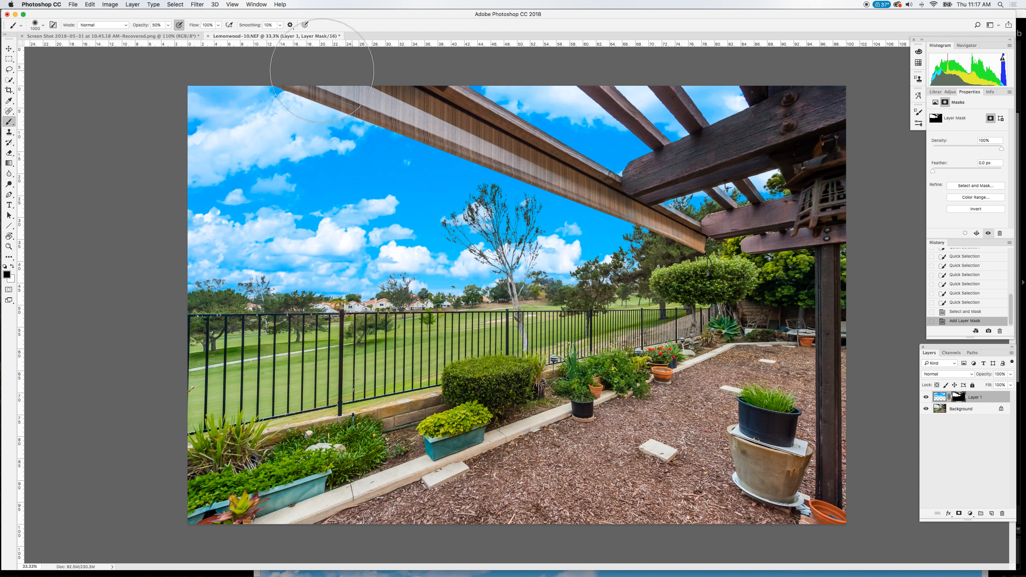
pyautogui.click(168, 25)
pyautogui.moveTo(165, 34); pyautogui.dragTo(167, 35)
# Enlarge the brush to about 1800 px and paint across the sky layer's mask along the horizon to soften the lower sky
pyautogui.press(']')
pyautogui.press(']')
pyautogui.press(']')
pyautogui.press(']')
pyautogui.press(']')
pyautogui.press(']')
pyautogui.press(']')
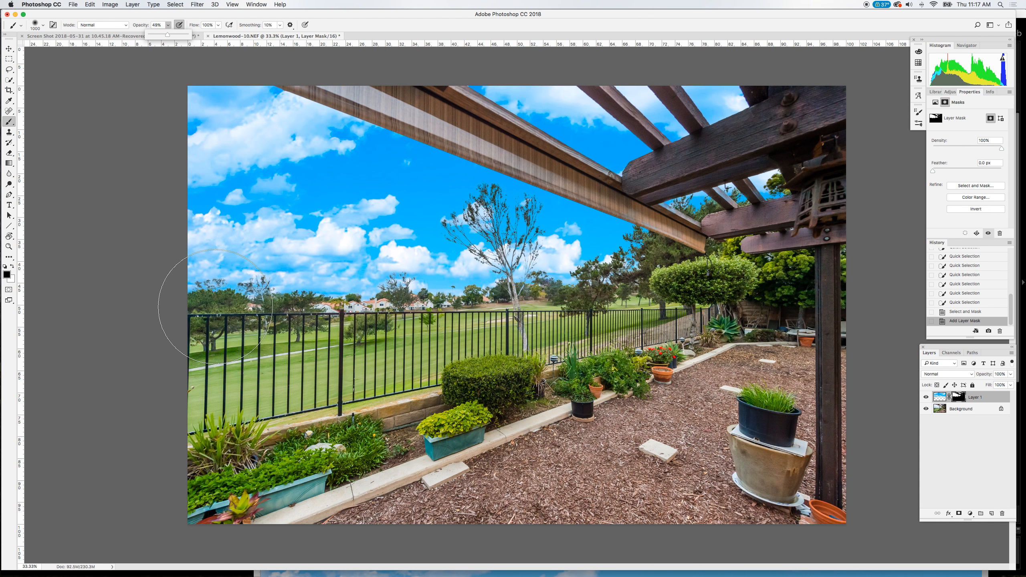
pyautogui.press(']')
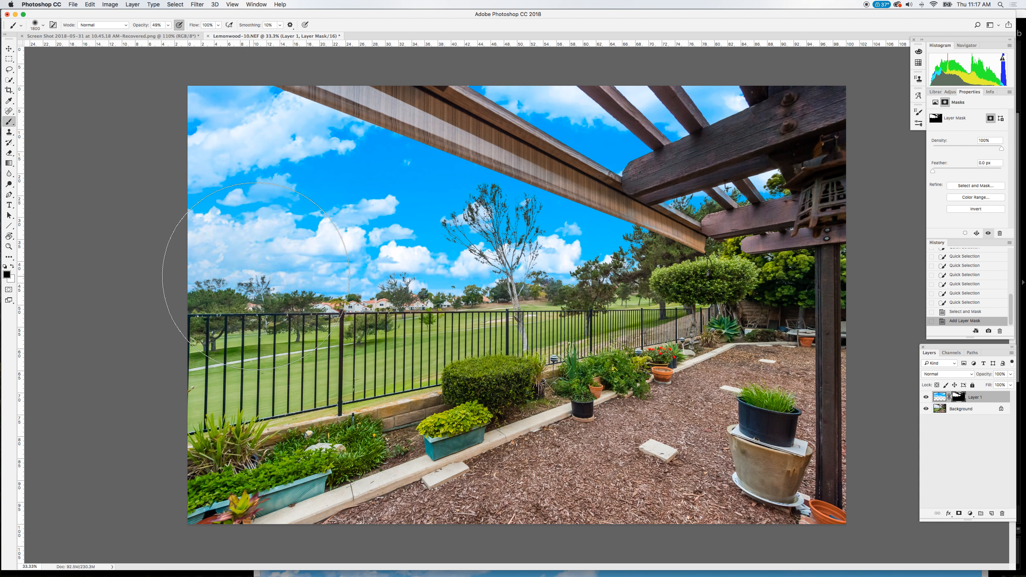
pyautogui.moveTo(465, 288)
pyautogui.mouseDown()
pyautogui.moveTo(566, 246)
pyautogui.moveTo(719, 239)
pyautogui.moveTo(859, 252)
pyautogui.mouseUp()
# Reduce the brush to 700 px and paint the mask again just above the horizon to fade the sky further
pyautogui.press('[')
pyautogui.press('[')
pyautogui.press('[')
pyautogui.press('[')
pyautogui.press('[')
pyautogui.press('[')
pyautogui.press('[')
pyautogui.press('[')
pyautogui.press('[')
pyautogui.press('[')
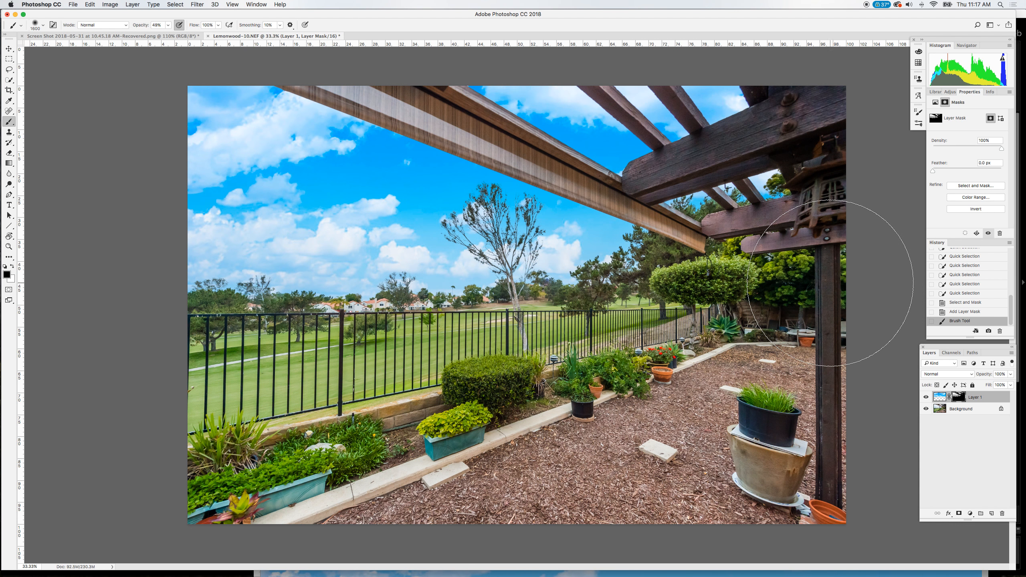
pyautogui.press('[')
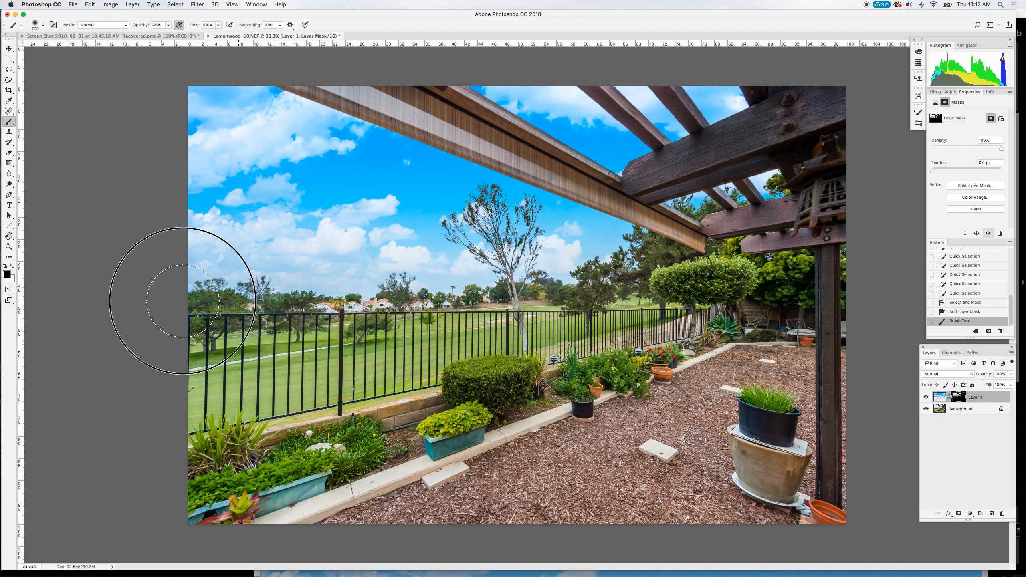
pyautogui.click(121, 377)
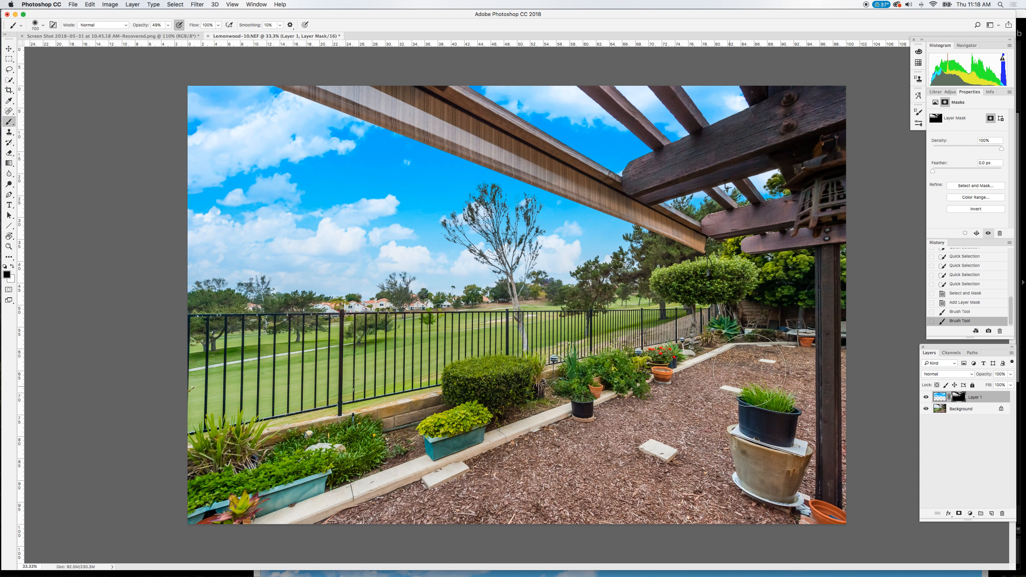
# Flatten the image, then save and close the Lemonwood-10 document
pyautogui.click(1012, 353)
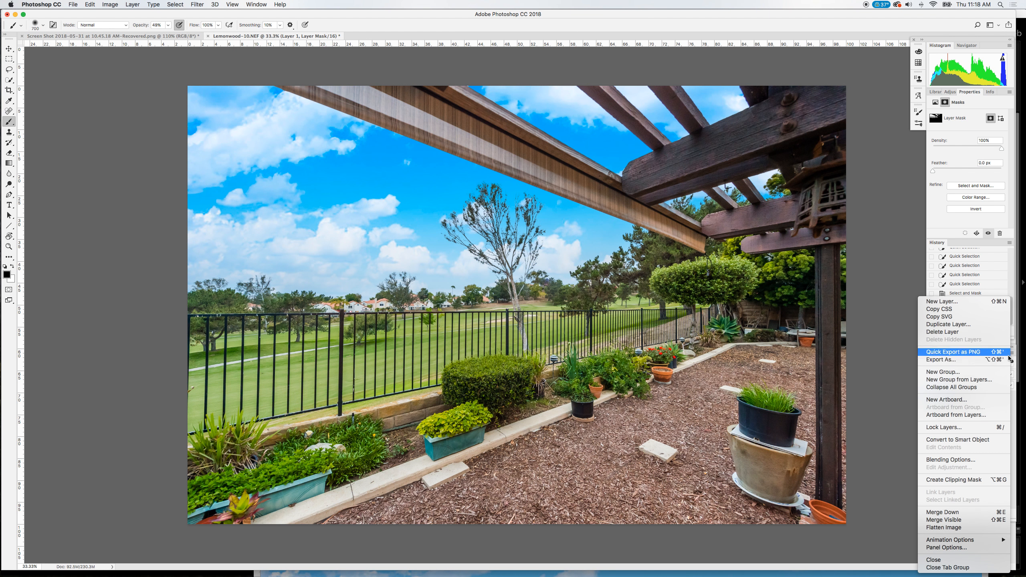
pyautogui.click(961, 527)
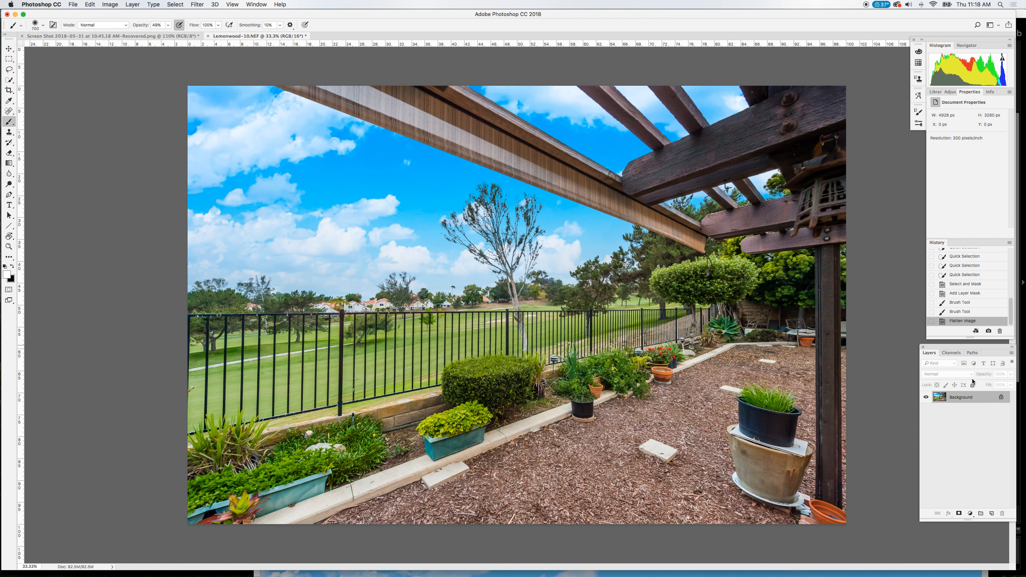
pyautogui.press('super+s')
pyautogui.press('super+w')
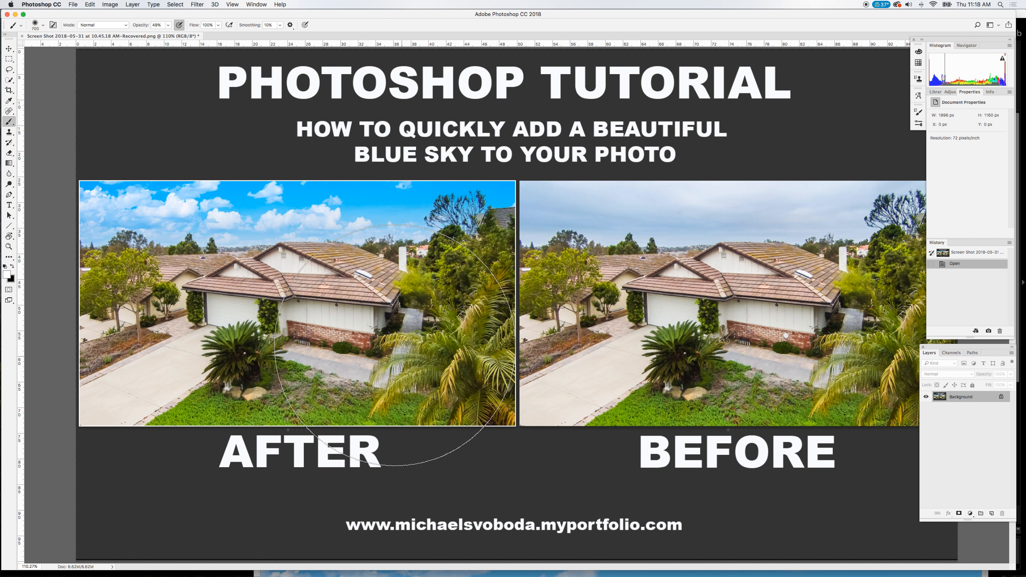
# Switch to Lightroom and compare Lemonwood-10-Edit with the original Lemonwood-10 side by side in Survey view
pyautogui.moveTo(409, 572)
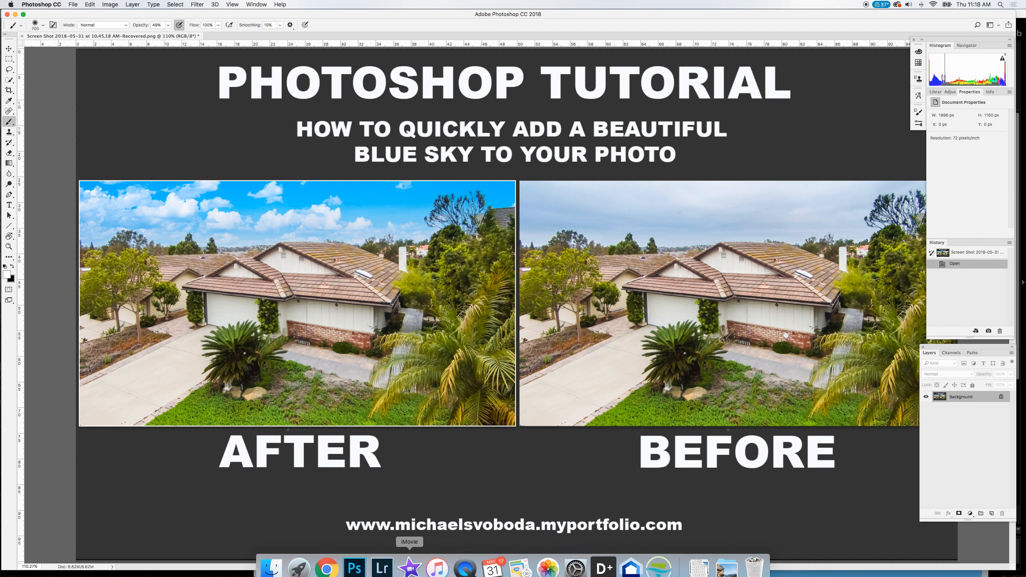
pyautogui.click(381, 569)
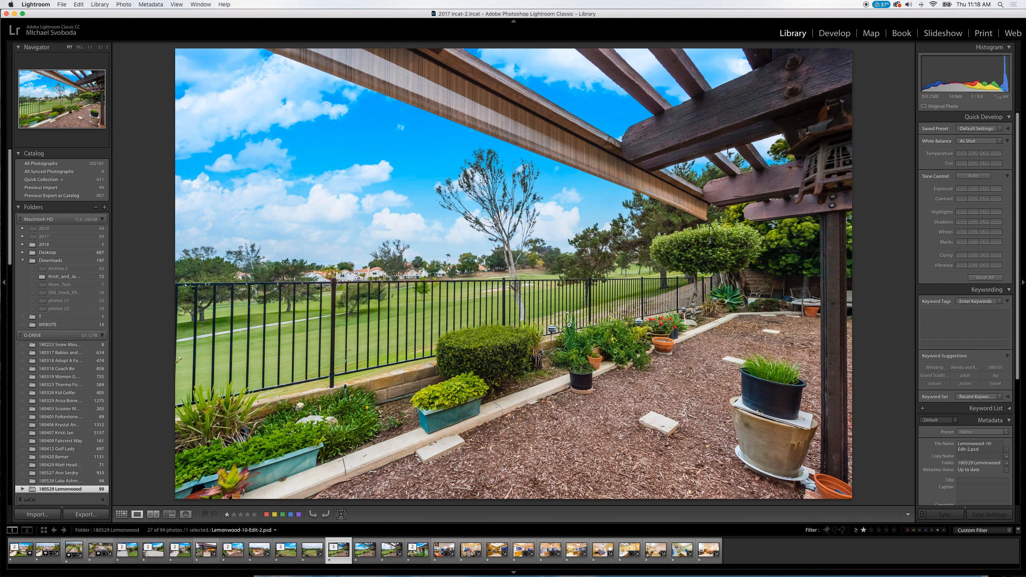
pyautogui.press('g')
pyautogui.click(699, 370)
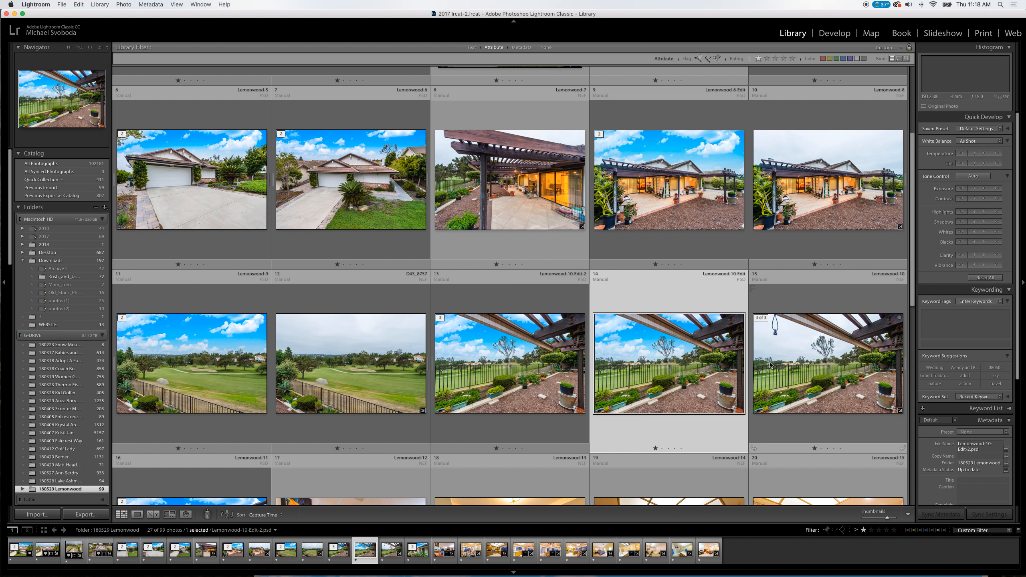
pyautogui.keyDown('super'); pyautogui.click(811, 363); pyautogui.keyUp('super')
pyautogui.press('n')
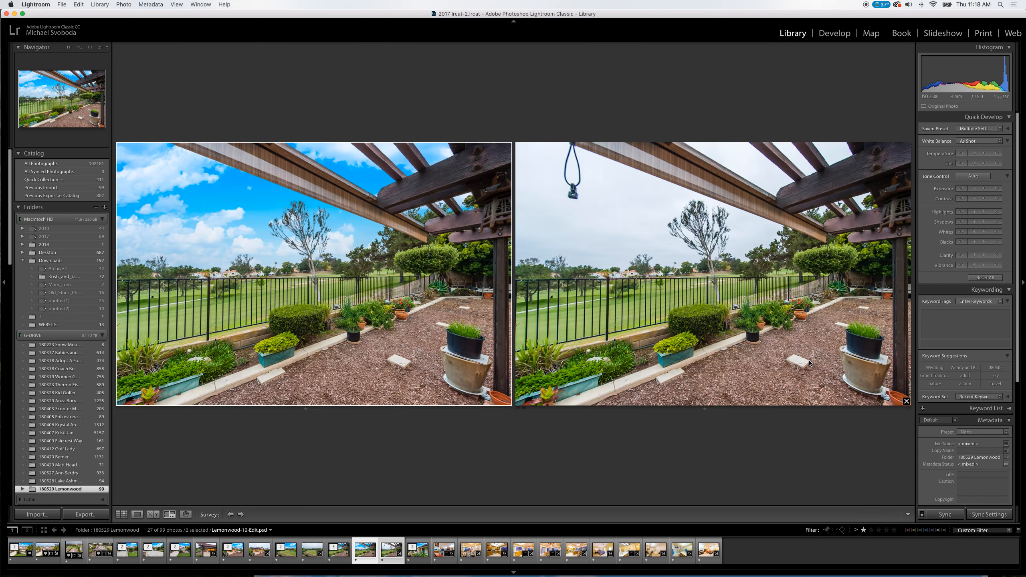